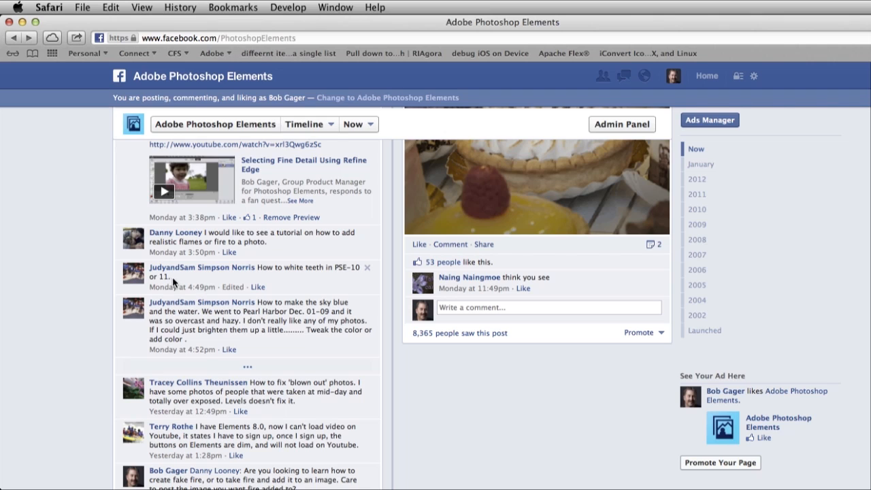
Highlight the comment asking how to whiten teeth in PSE-10 or 11.
{"action": "left_click_drag", "start_coordinate": [173, 277], "coordinate": [258, 270]}
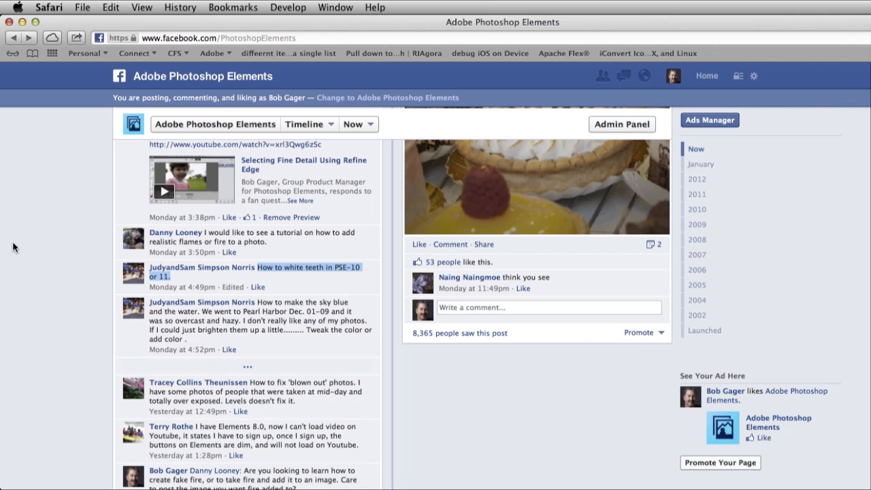
{"action": "mouse_move", "coordinate": [126, 275]}
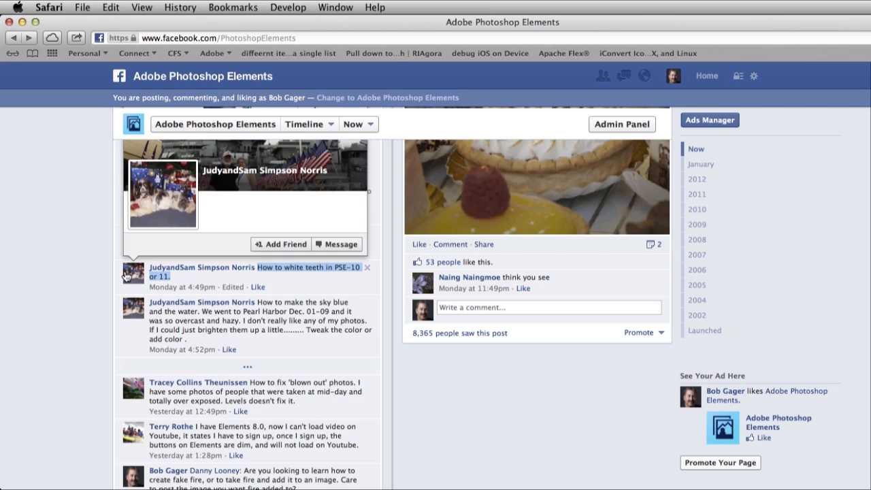
Open the portrait photo from the post inviting Photoshop Elements questions and copy the image to the clipboard.
{"action": "scroll", "coordinate": [126, 275], "scroll_direction": "up", "scroll_amount": 5}
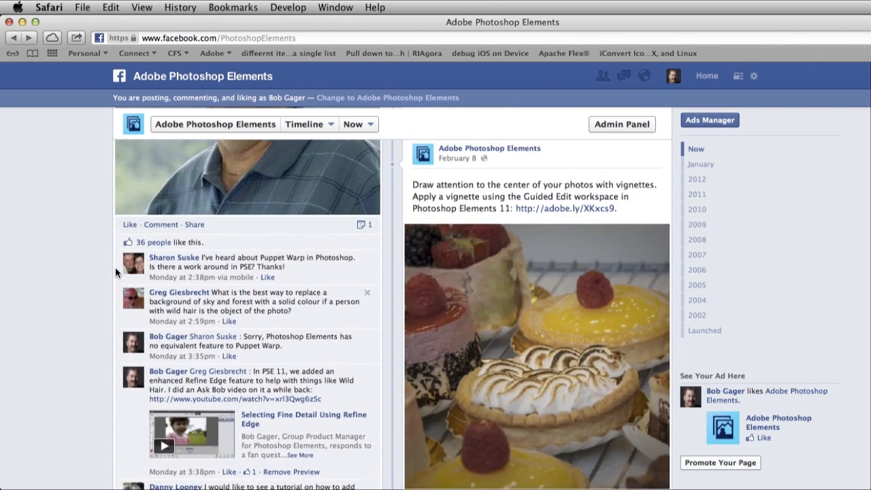
{"action": "scroll", "coordinate": [116, 272], "scroll_direction": "up", "scroll_amount": 5}
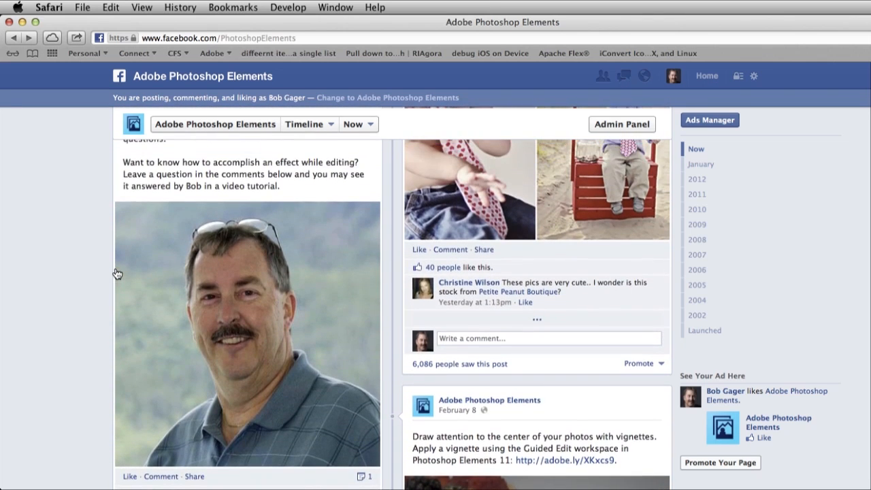
{"action": "scroll", "coordinate": [116, 273], "scroll_direction": "down", "scroll_amount": 2}
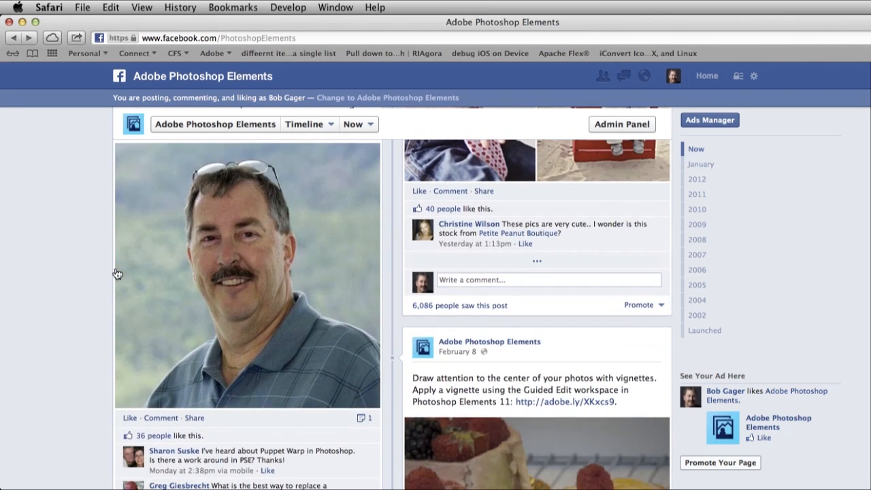
{"action": "left_click", "coordinate": [237, 267]}
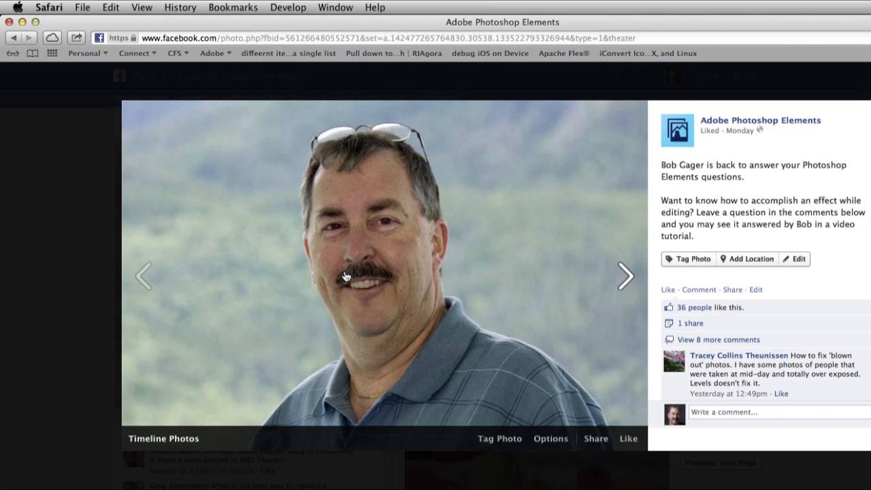
{"action": "right_click", "coordinate": [358, 246]}
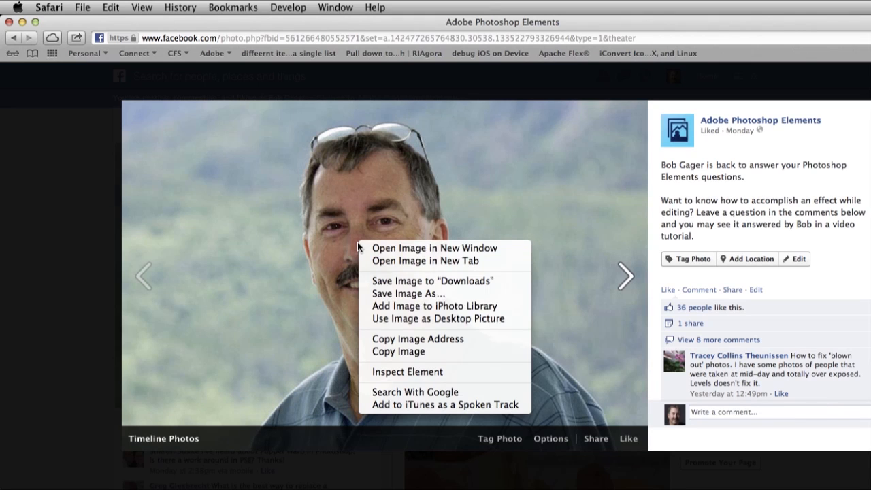
{"action": "left_click", "coordinate": [433, 352]}
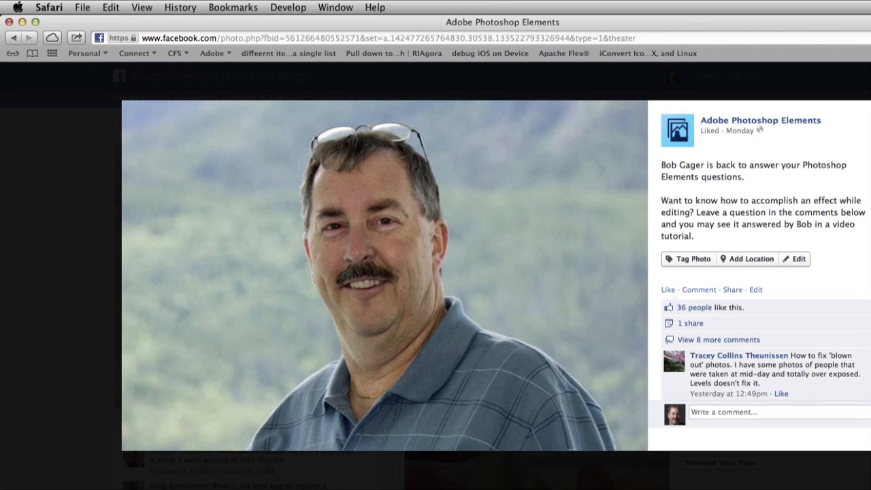
Close the photo viewer, switch to Photoshop Elements Editor and create a new file from the clipboard image.
{"action": "left_click", "coordinate": [860, 121]}
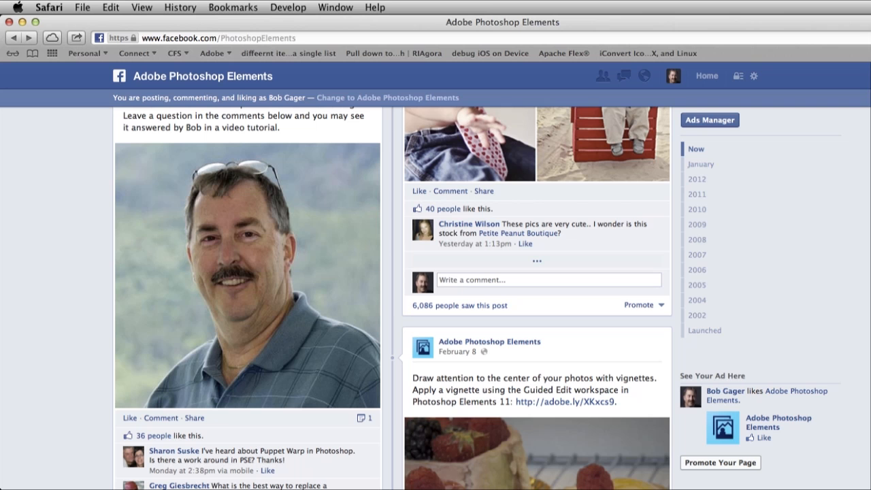
{"action": "left_click", "coordinate": [23, 22]}
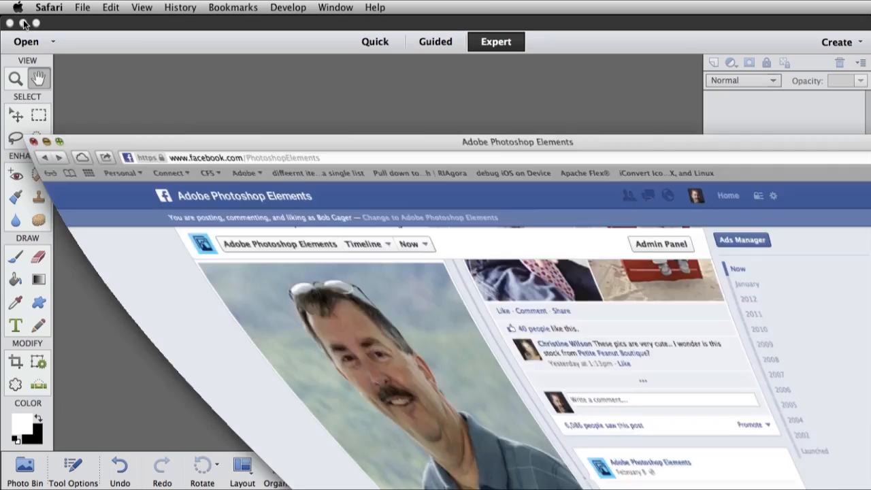
{"action": "left_click", "coordinate": [249, 172]}
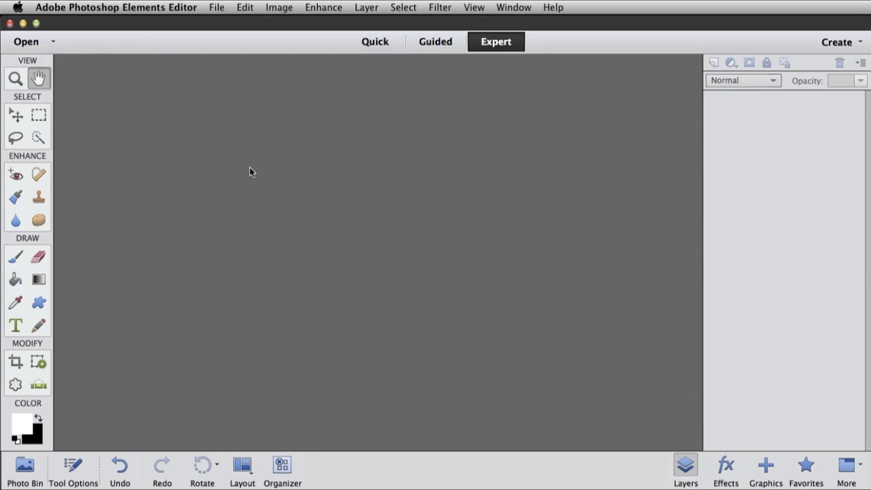
{"action": "left_click", "coordinate": [217, 9]}
{"action": "mouse_move", "coordinate": [220, 23]}
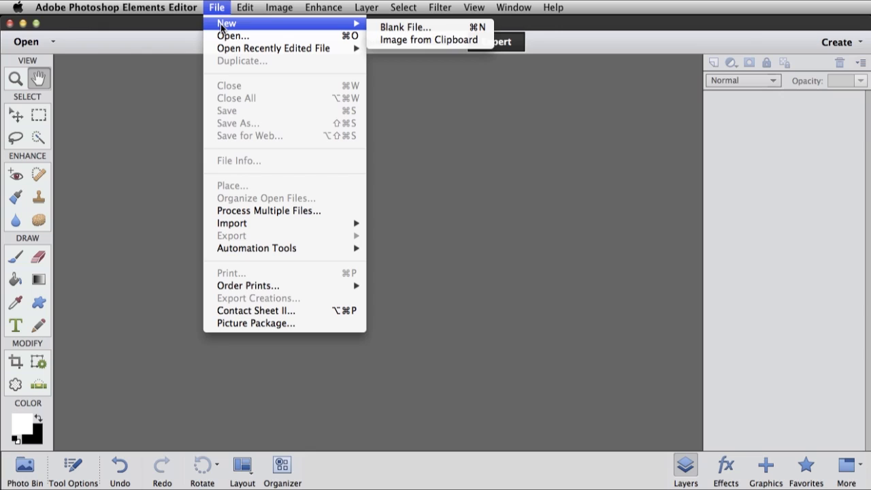
{"action": "left_click", "coordinate": [451, 38]}
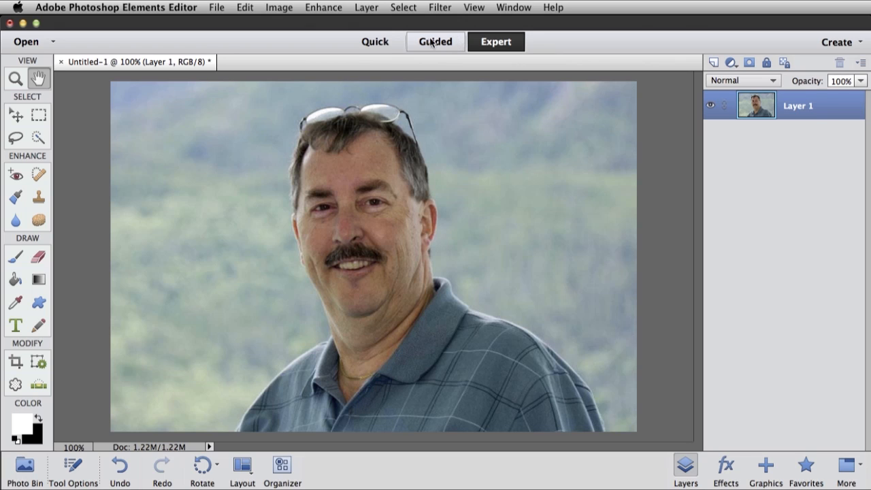
Switch to Quick mode and activate the Whiten Teeth tool with its tool options shown.
{"action": "left_click", "coordinate": [375, 41]}
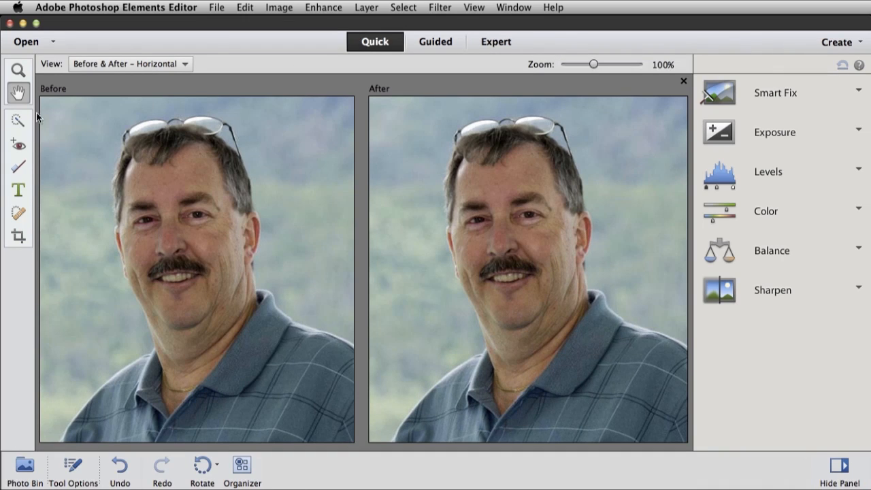
{"action": "left_click", "coordinate": [19, 167]}
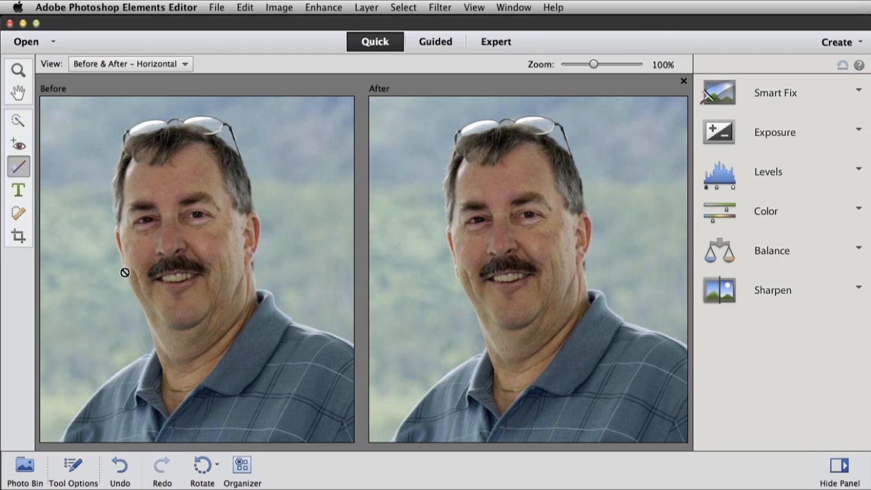
{"action": "left_click", "coordinate": [73, 468]}
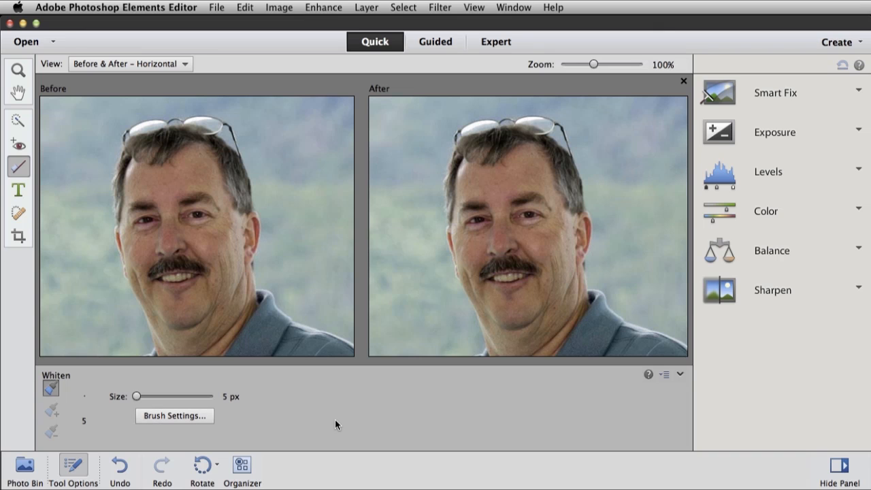
Enlarge the mouth area to 200% and set the Whiten Teeth brush size to 7 px.
{"action": "left_click", "coordinate": [18, 70]}
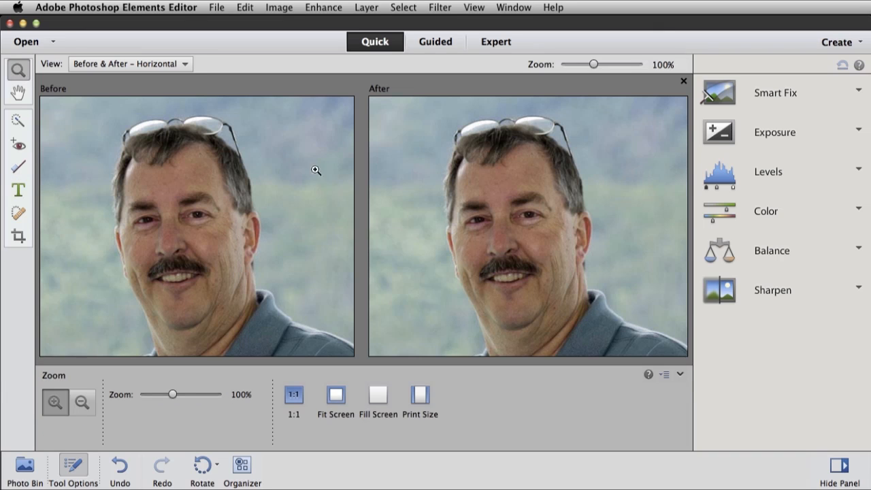
{"action": "left_click", "coordinate": [512, 282]}
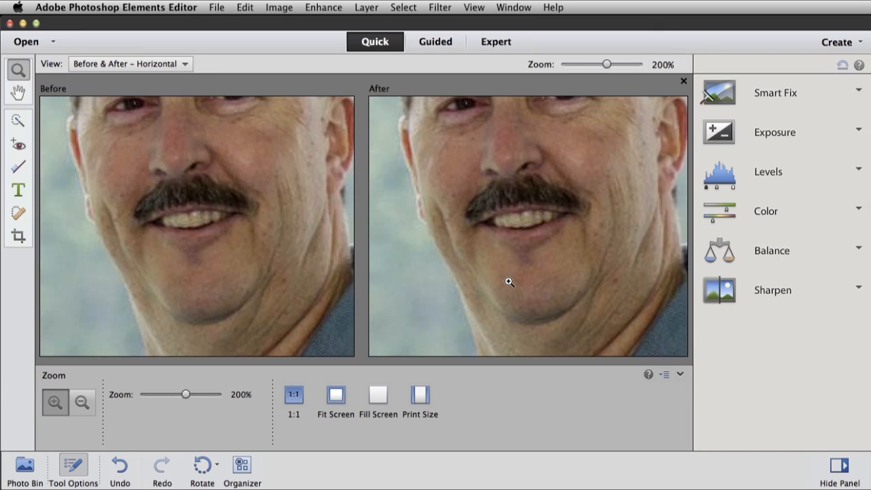
{"action": "left_click", "coordinate": [14, 173]}
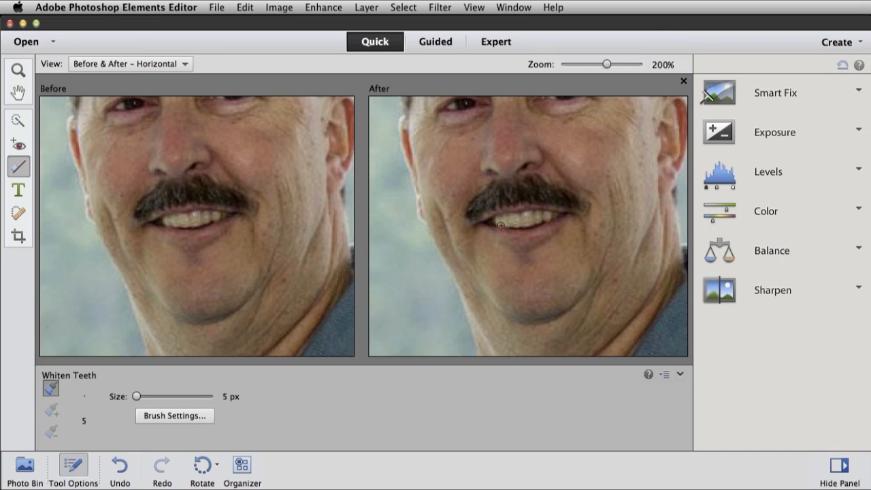
{"action": "left_click_drag", "start_coordinate": [136, 398], "coordinate": [153, 398]}
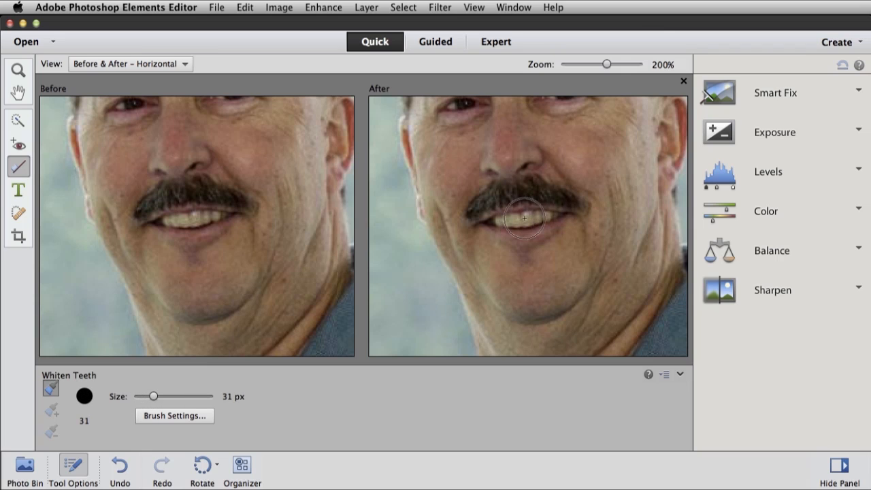
{"action": "left_click_drag", "start_coordinate": [153, 398], "coordinate": [140, 401]}
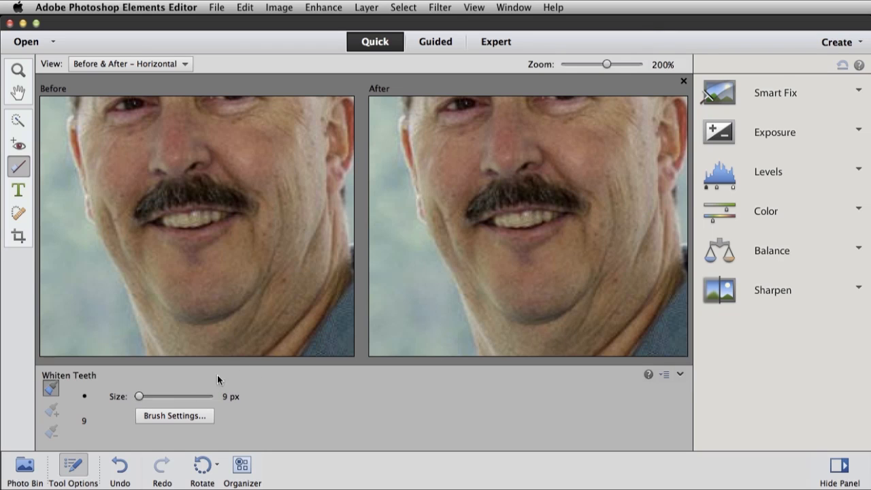
{"action": "left_click_drag", "start_coordinate": [141, 395], "coordinate": [138, 402]}
Brush the Whiten Teeth effect across the teeth and subtract the area spilling onto the lower lip and chin.
{"action": "left_click_drag", "start_coordinate": [511, 222], "coordinate": [527, 218]}
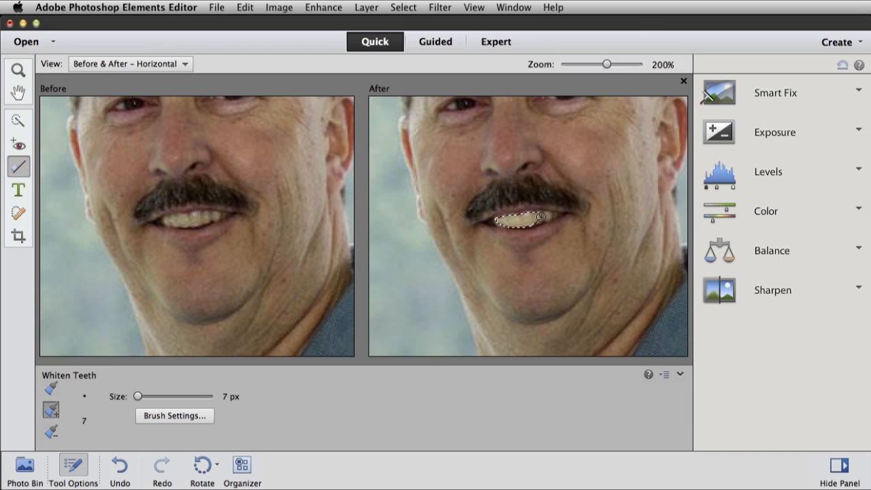
{"action": "left_click", "coordinate": [545, 216]}
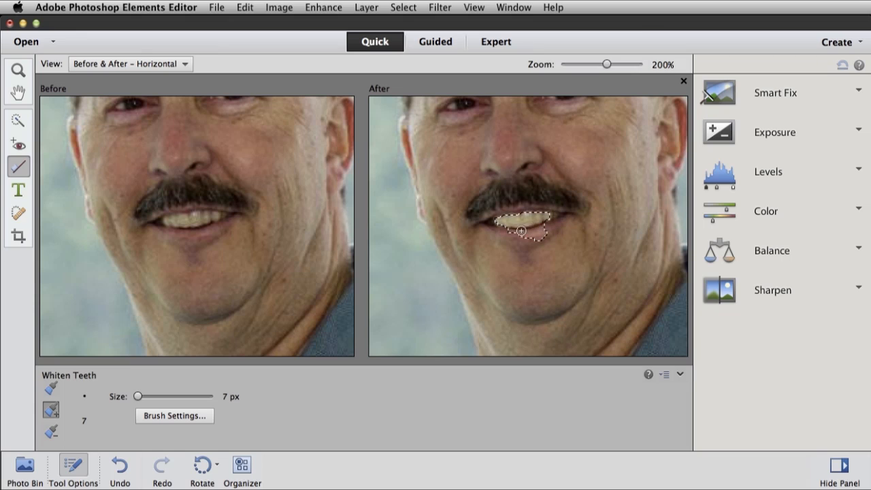
{"action": "left_click_drag", "start_coordinate": [520, 234], "coordinate": [550, 250]}
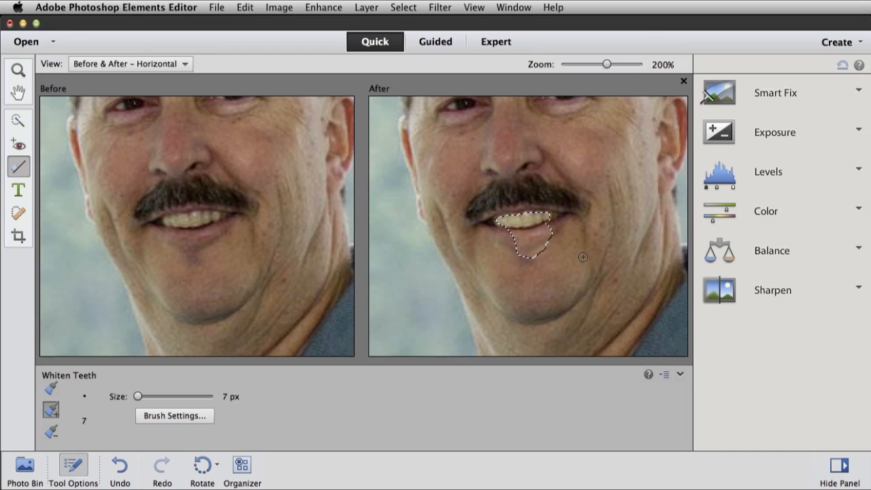
{"action": "left_click", "coordinate": [50, 433]}
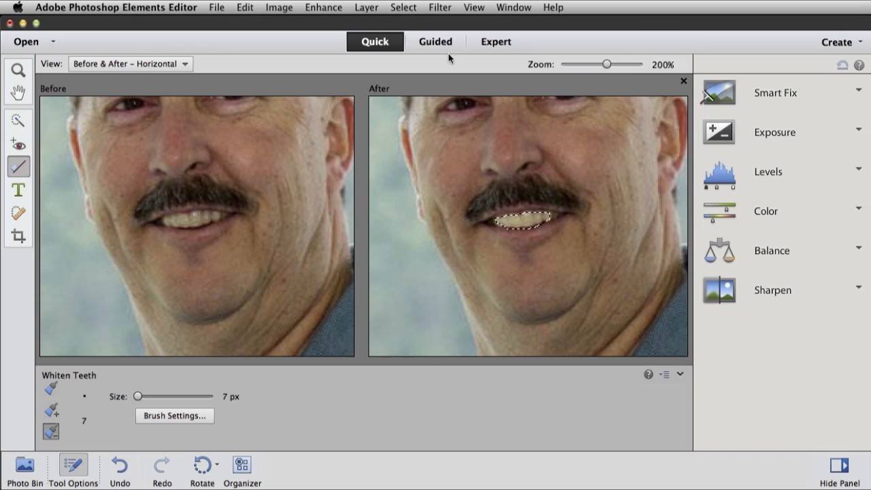
Deselect the whitened teeth and fit the whole photo in the before and after views.
{"action": "left_click", "coordinate": [403, 7]}
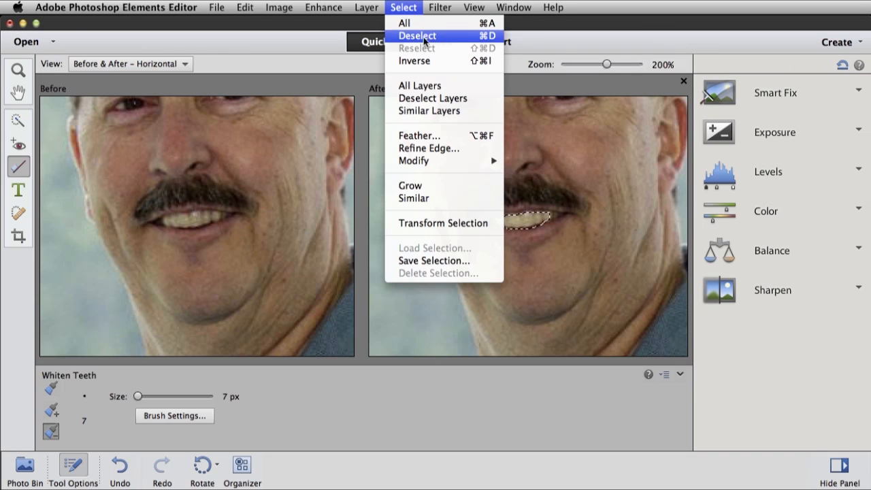
{"action": "left_click", "coordinate": [443, 37]}
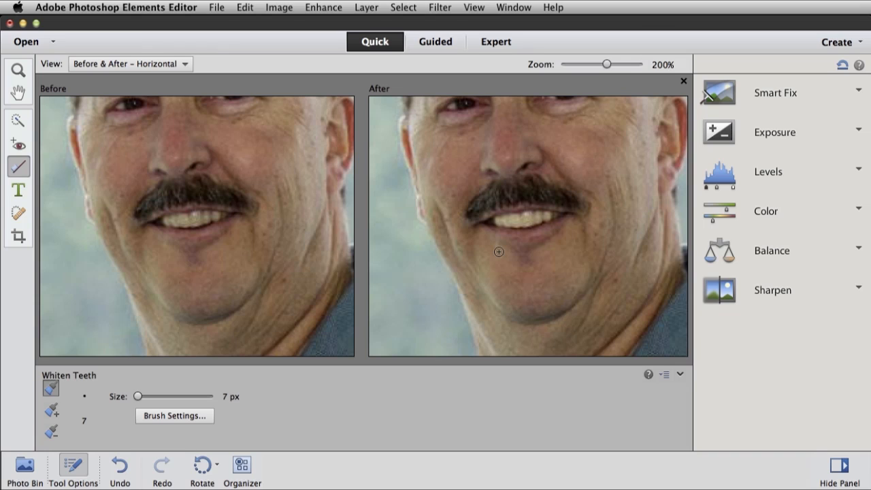
{"action": "double_click", "coordinate": [19, 97]}
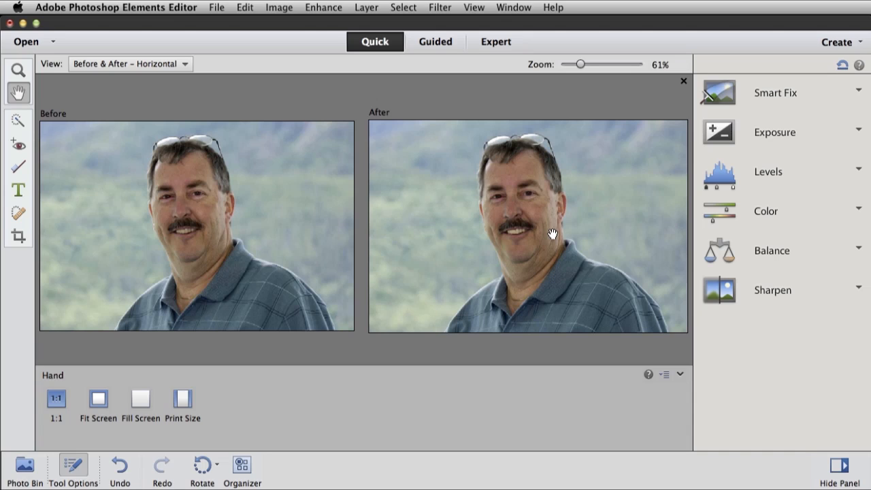
Switch to Expert mode and show the photo at 100%.
{"action": "left_click", "coordinate": [492, 42]}
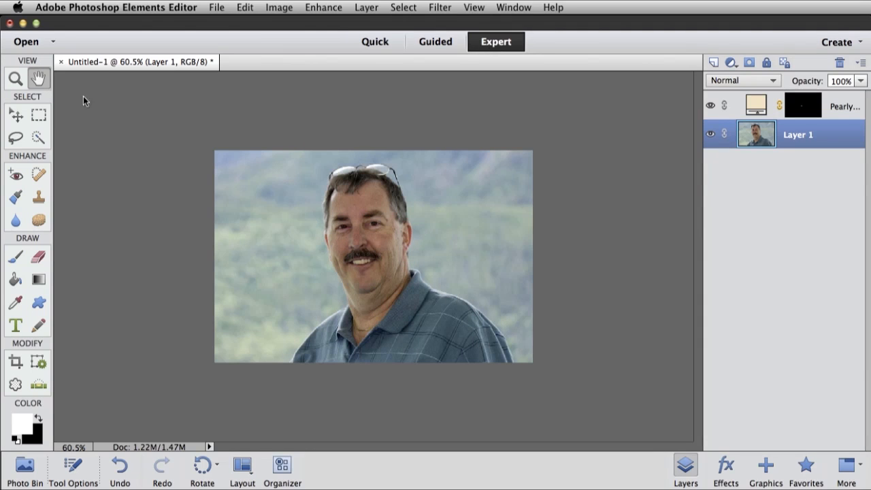
{"action": "left_click", "coordinate": [15, 79]}
{"action": "left_click", "coordinate": [354, 266]}
{"action": "left_click", "coordinate": [354, 266]}
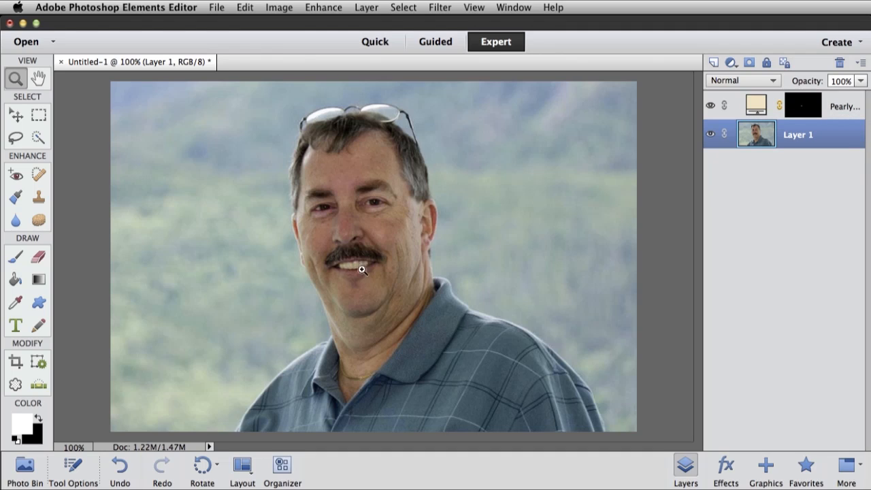
Change the solid color of the Pearly Whites fill layer to pure white (ffffff).
{"action": "double_click", "coordinate": [757, 105]}
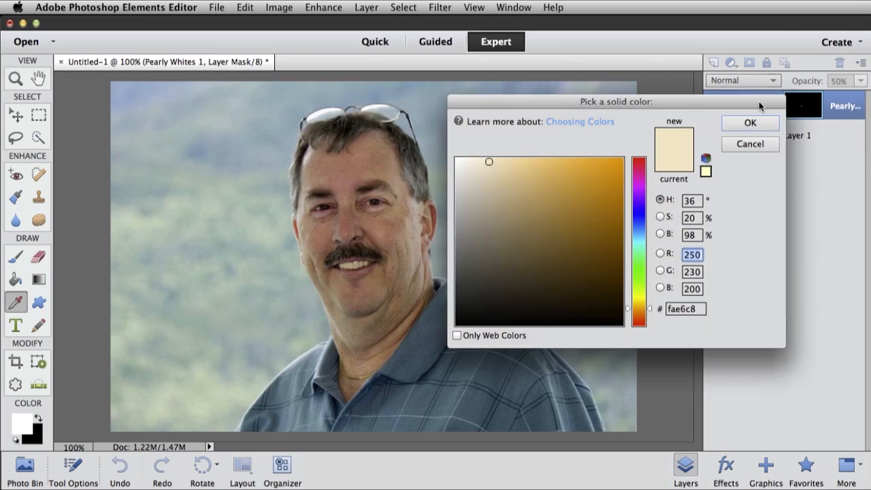
{"action": "left_click_drag", "start_coordinate": [739, 103], "coordinate": [729, 147]}
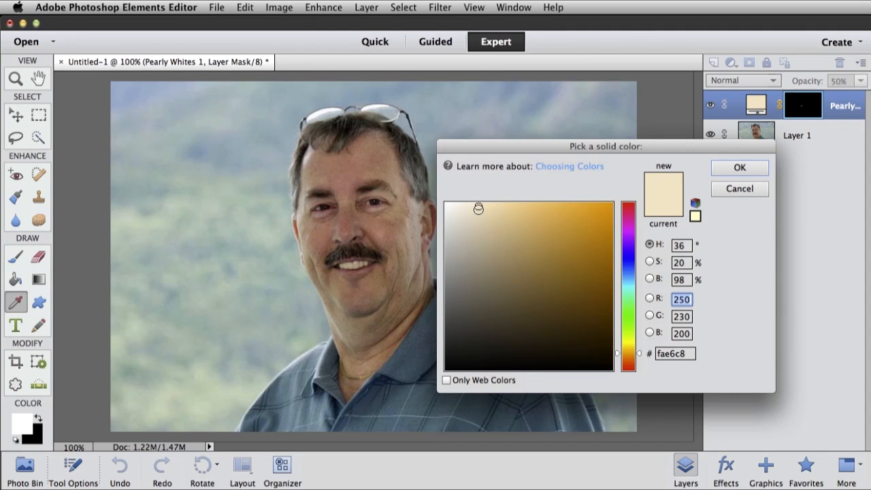
{"action": "left_click_drag", "start_coordinate": [476, 208], "coordinate": [446, 205]}
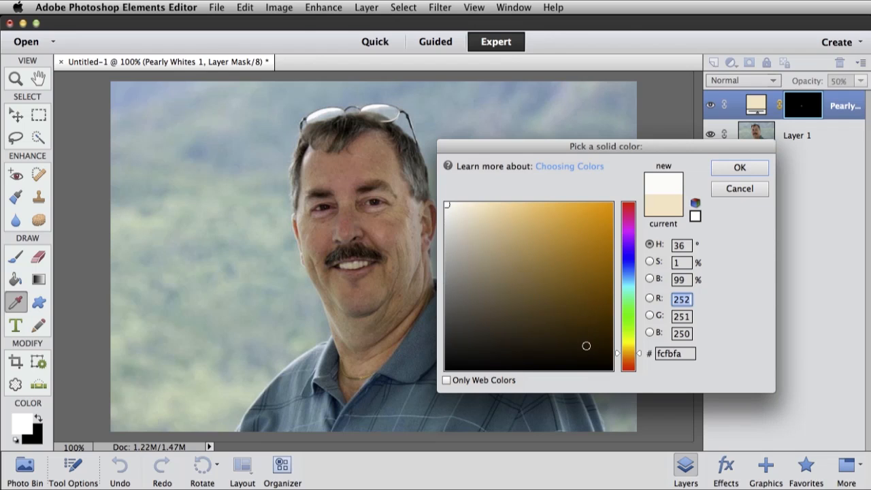
{"action": "left_click_drag", "start_coordinate": [597, 355], "coordinate": [595, 361]}
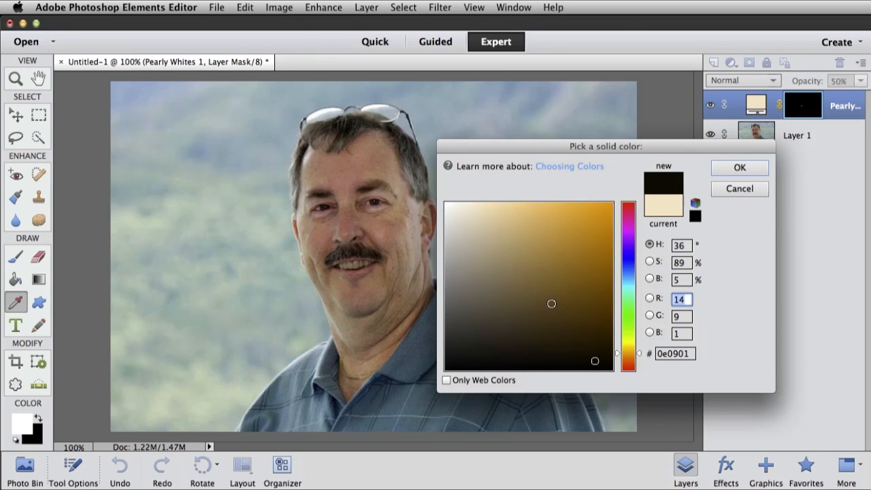
{"action": "left_click_drag", "start_coordinate": [504, 266], "coordinate": [439, 196]}
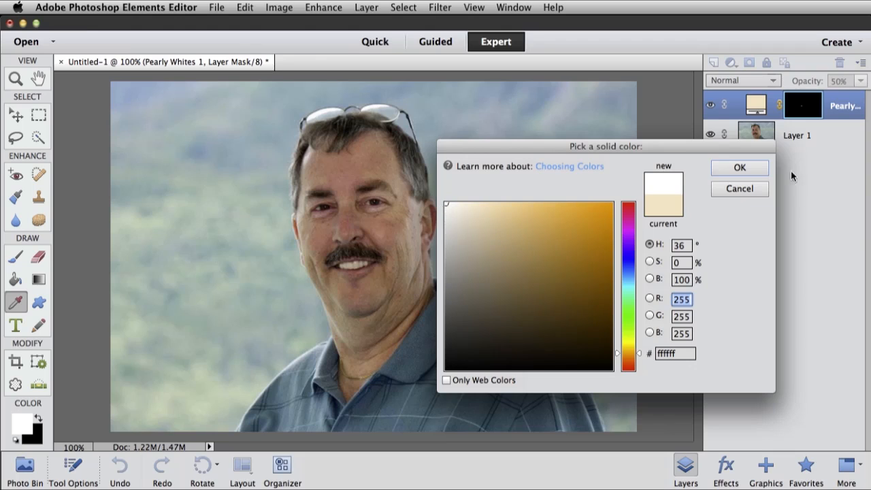
{"action": "left_click", "coordinate": [738, 168]}
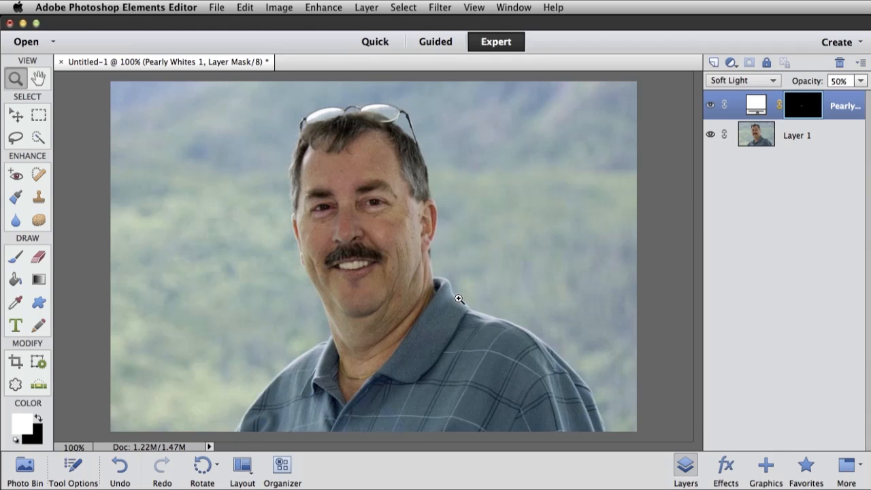
Hide and show the Pearly Whites layer to compare the teeth before and after whitening.
{"action": "left_click", "coordinate": [710, 107]}
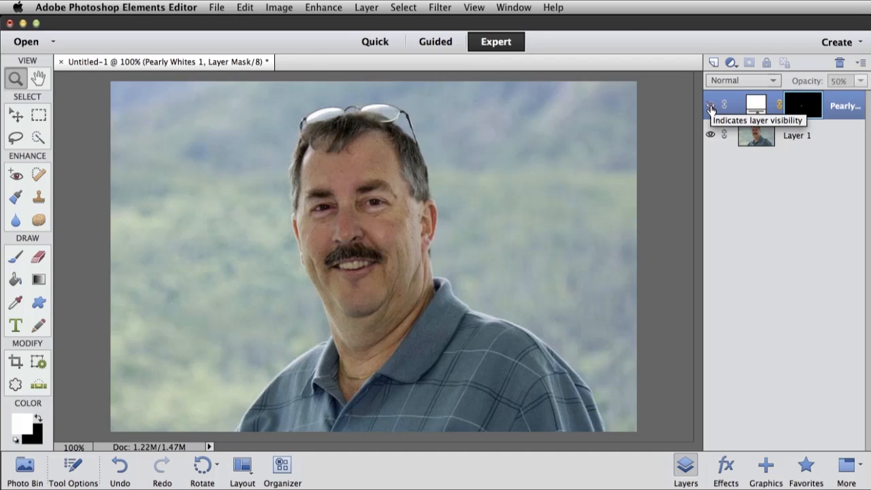
{"action": "left_click", "coordinate": [711, 108]}
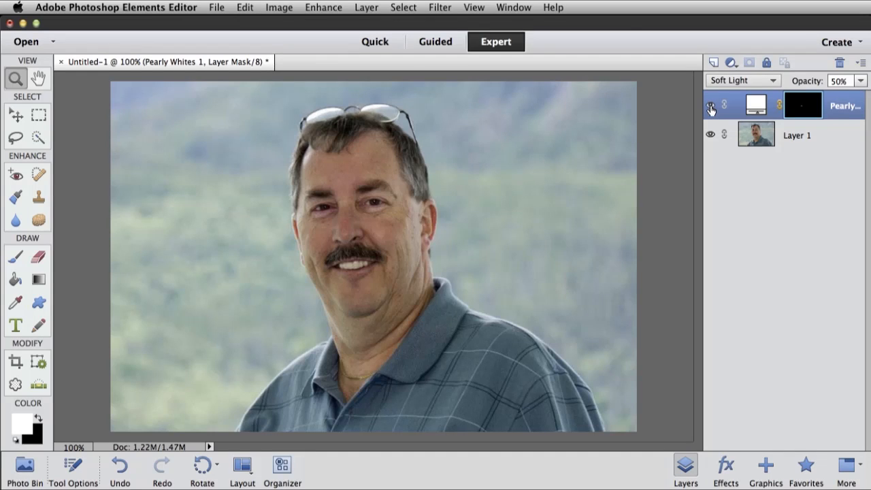